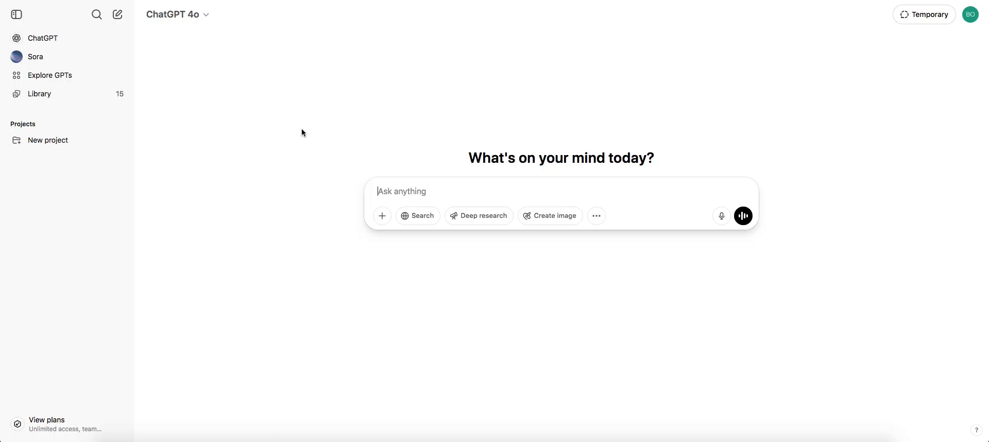
# Write a ChatGPT prompt requesting a simple contact JSON structure with keys 'id', 'created_date', 'modified_date', 'created_by' and 'modified_by'.
pyautogui.write('please provide m')
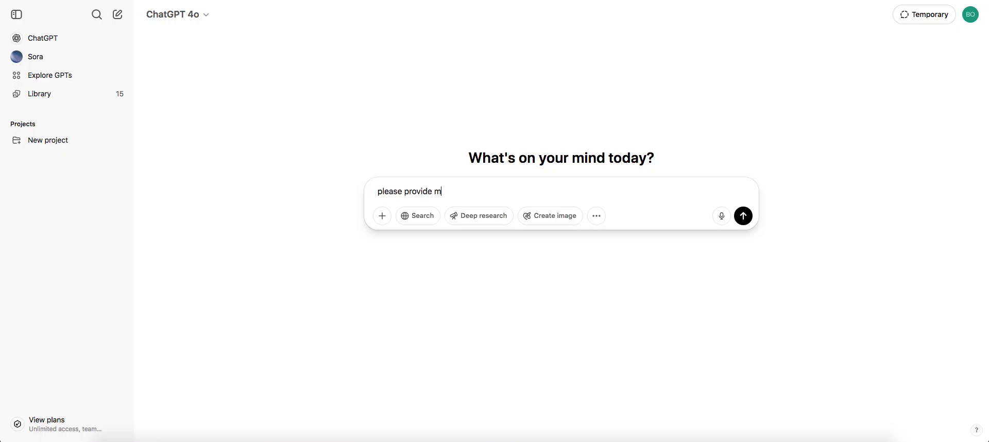
pyautogui.write('e a simple json structure ')
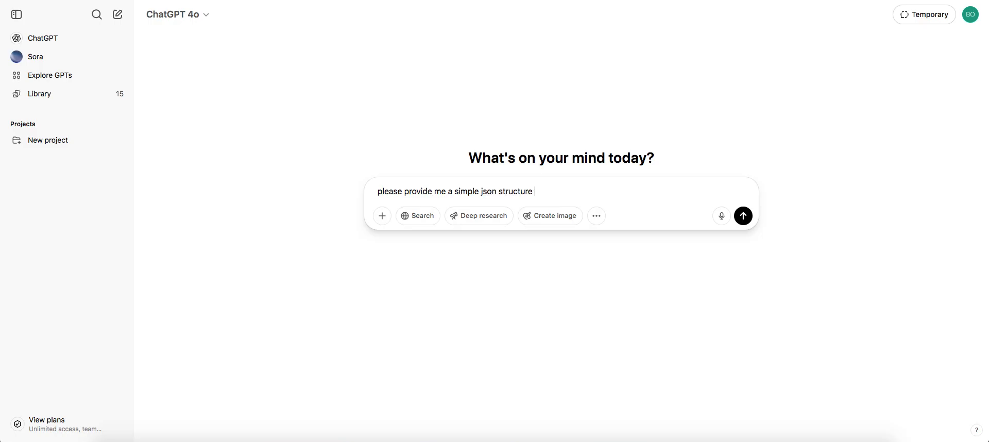
pyautogui.write('for a contact, please incl')
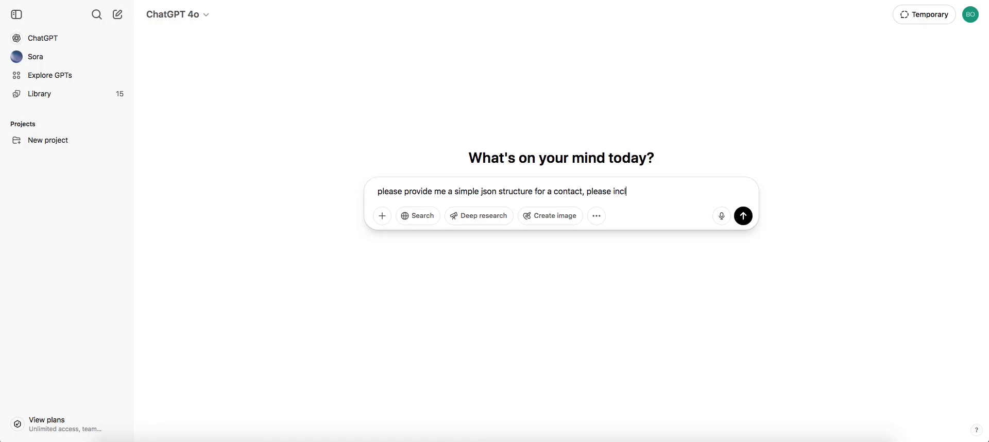
pyautogui.write("ude a key for 'id' and 'cread")
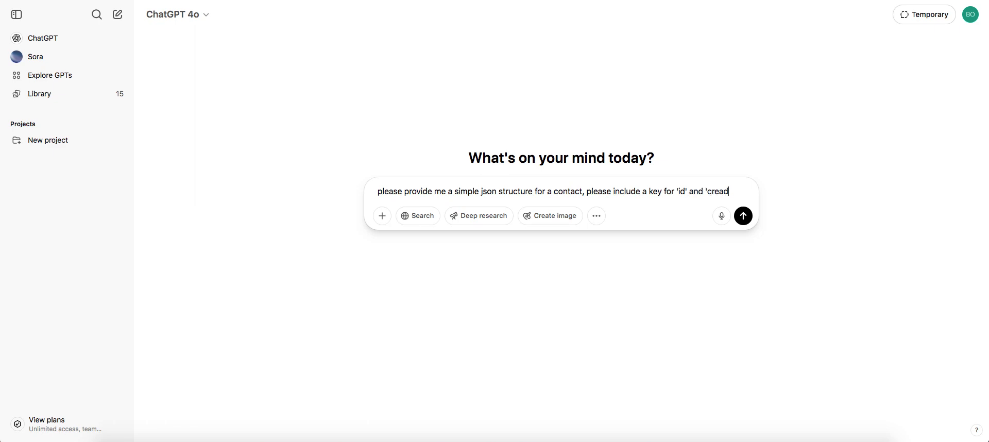
pyautogui.press('BackSpace')
pyautogui.write('ted_date')
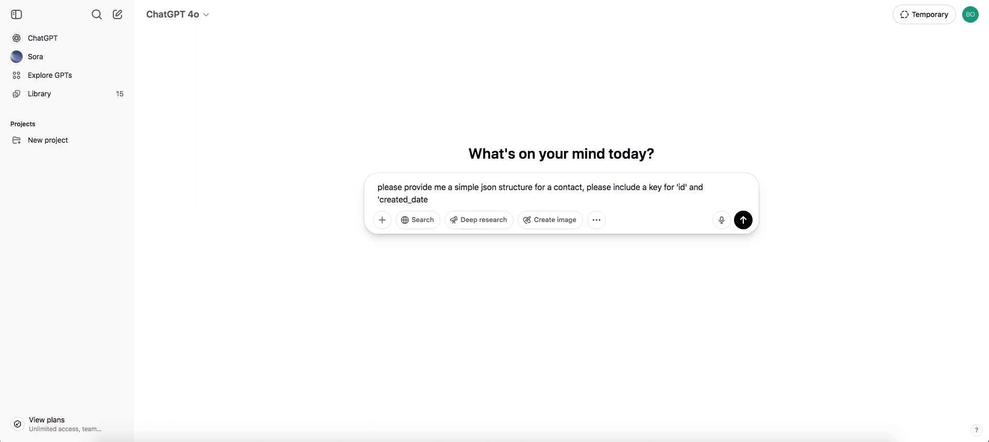
pyautogui.write("', 'moadi")
pyautogui.press('BackSpace')
pyautogui.press('BackSpace')
pyautogui.press('BackSpace')
pyautogui.write("dified_date', 'created")
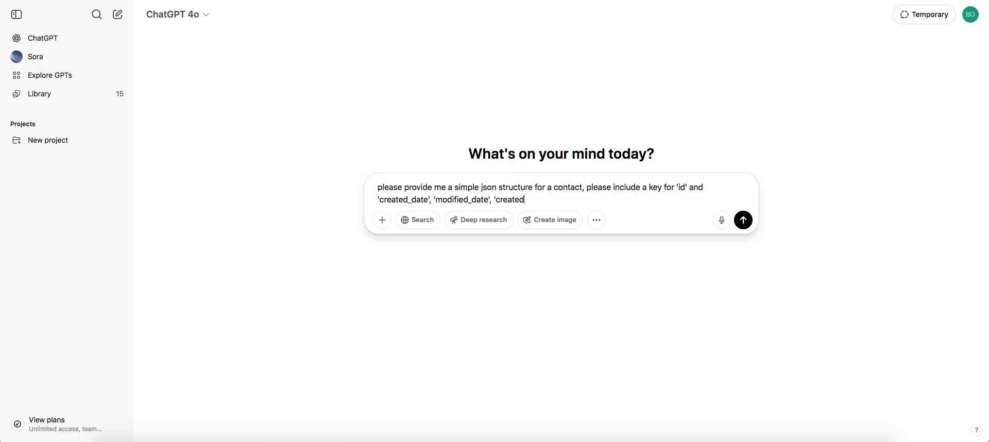
pyautogui.write('_by\' and "\'modified_by\'. Make ')
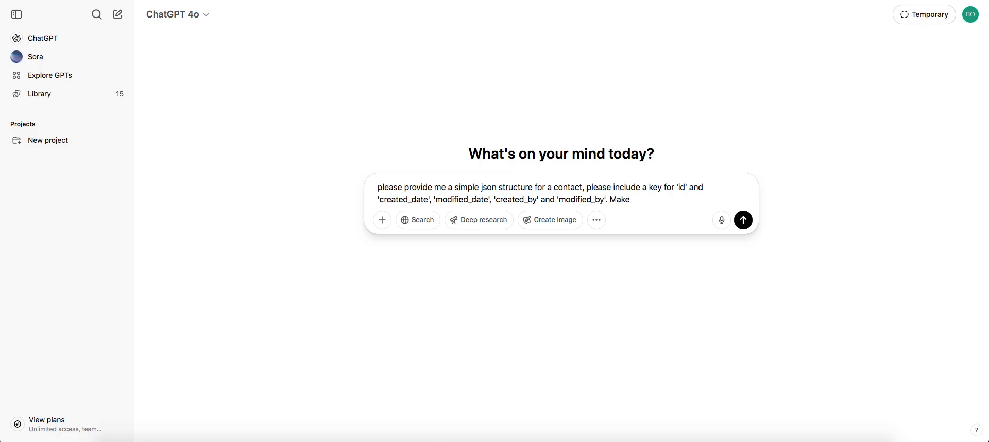
# Add to the prompt that all dates are ISO values with Z for timezone and no nested structuring, and submit it.
pyautogui.write('sure all dates are ISO value with Z')
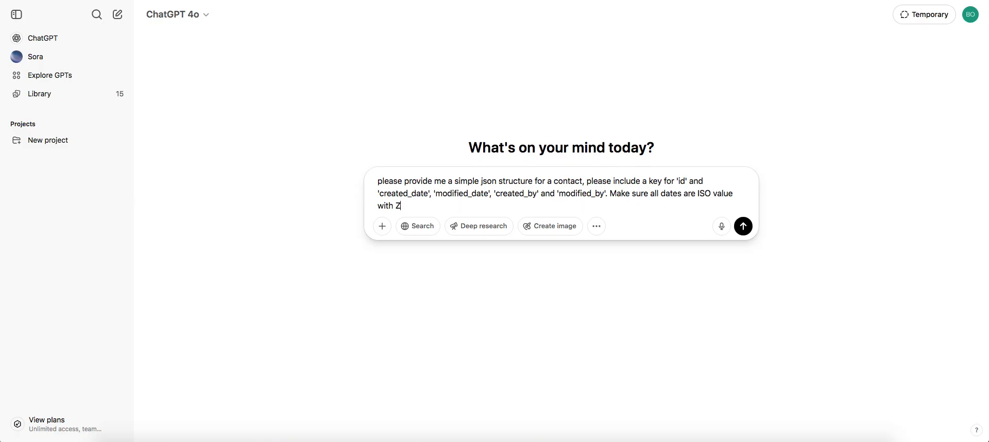
pyautogui.write(' for timezone. No nested structuring')
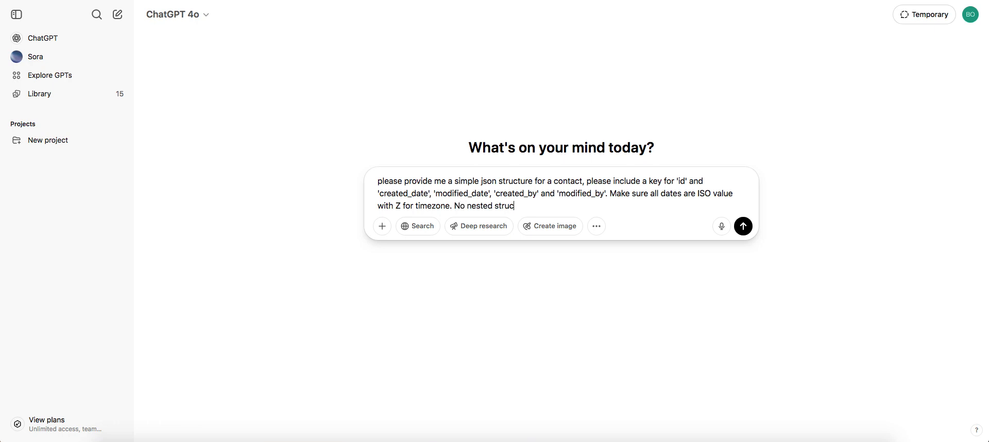
pyautogui.write('.')
pyautogui.press('Return')
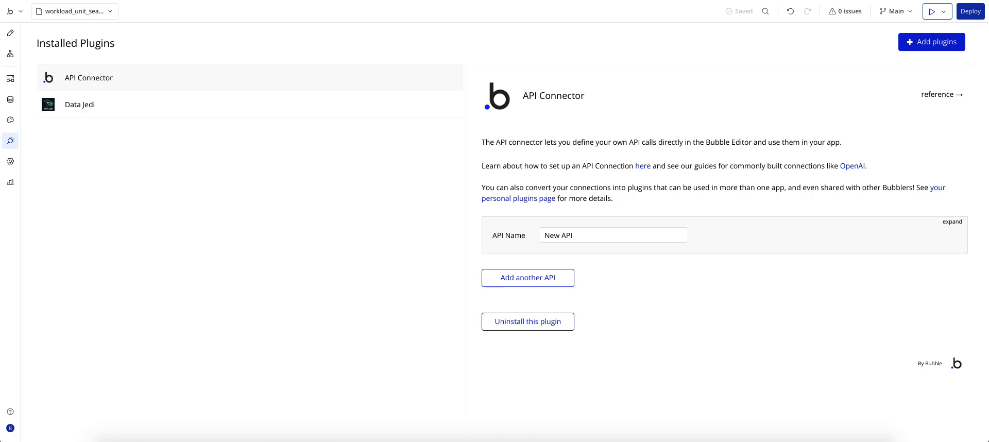
# Review the Data Jedi plugin's description and its list of elements, events and actions among Bubble's installed plugins.
pyautogui.click(125, 110)
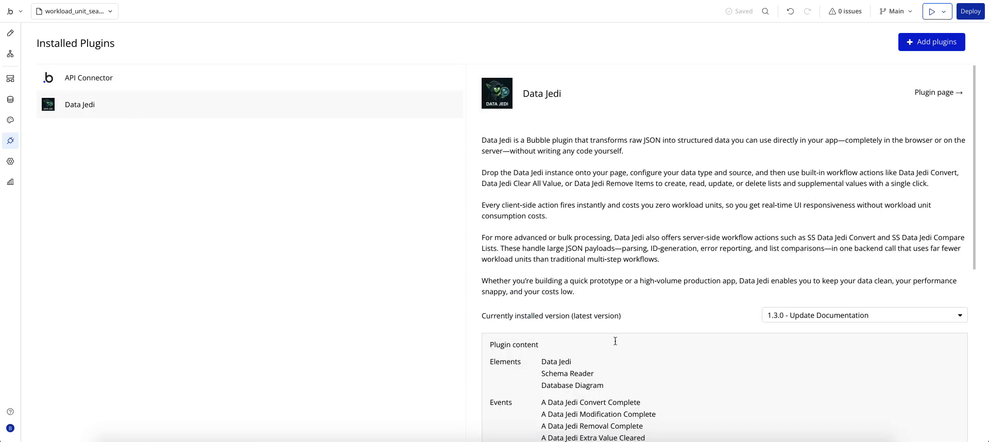
pyautogui.scroll(-2, 615, 340)
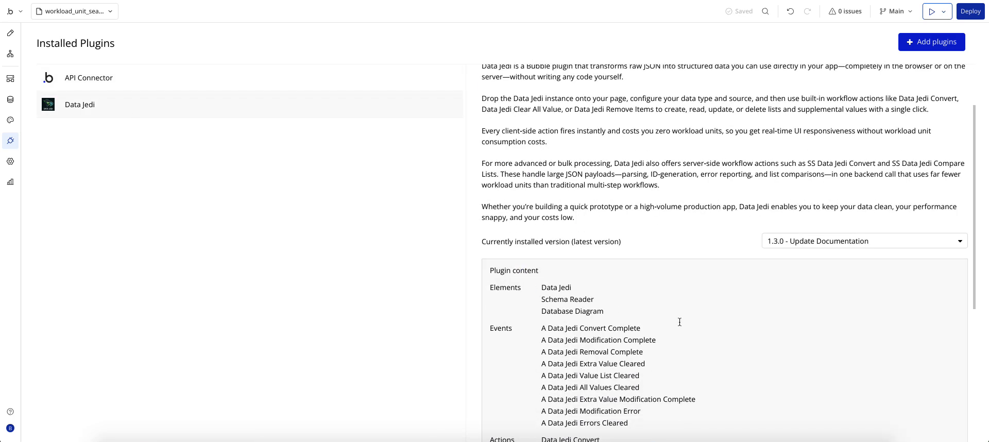
pyautogui.scroll(-2, 679, 322)
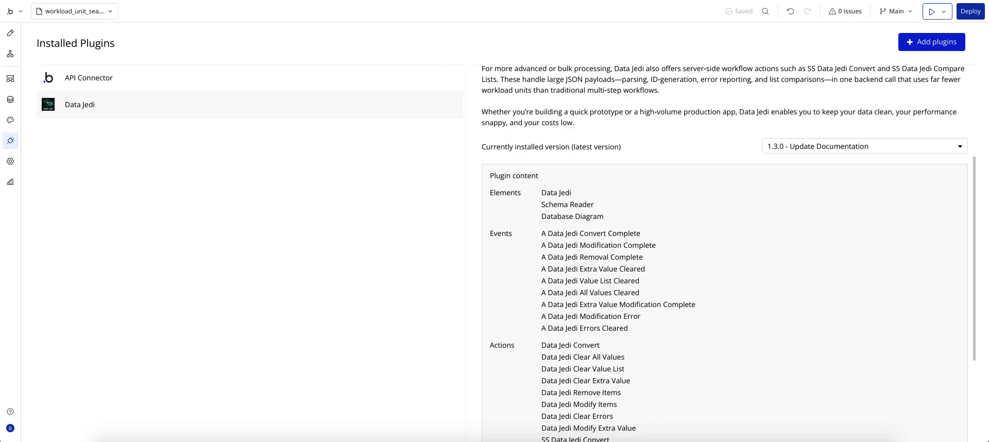
# Copy the contact JSON from the ChatGPT reply and return to the API Connector plugin in Bubble.
pyautogui.hotkey('ctrl', 'Tab')
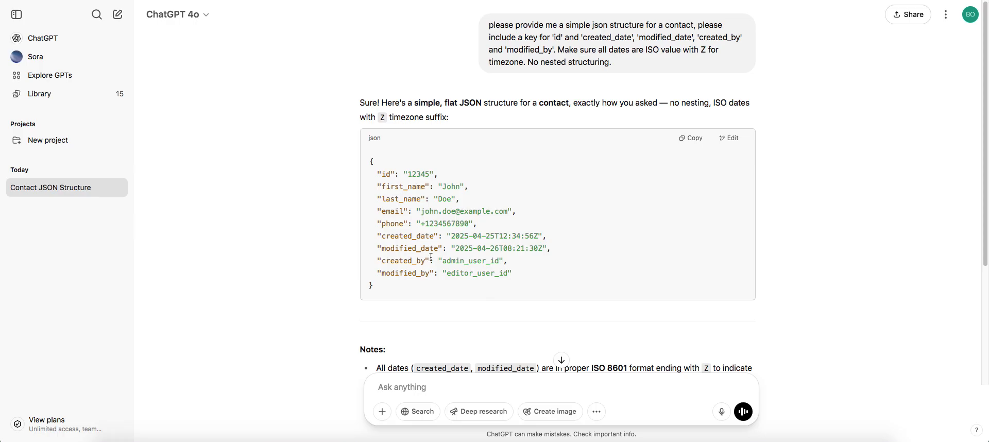
pyautogui.click(687, 142)
pyautogui.hotkey('ctrl', 'Tab')
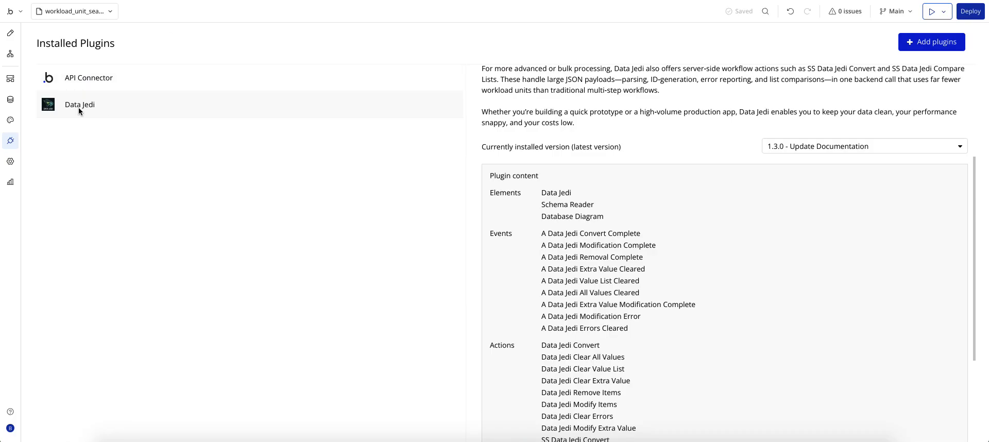
pyautogui.click(102, 85)
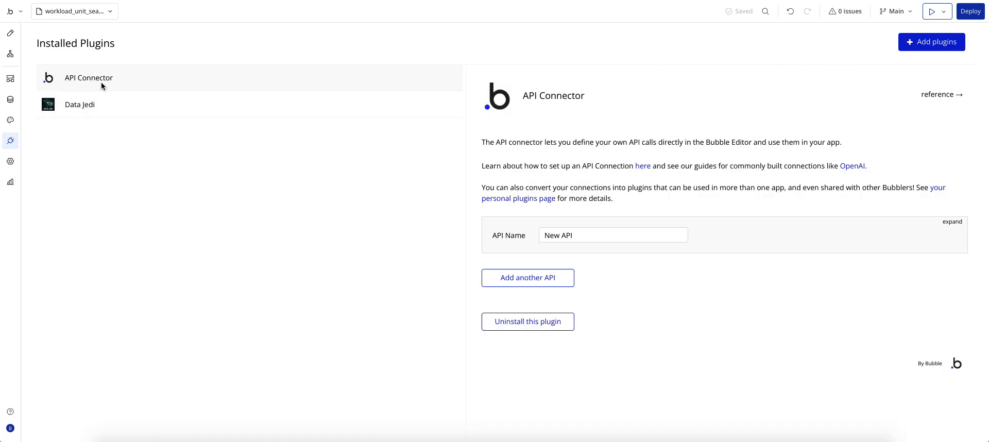
# Search the plugins available to install for "jedi" and for "api", and close the plugin list without installing anything.
pyautogui.click(918, 48)
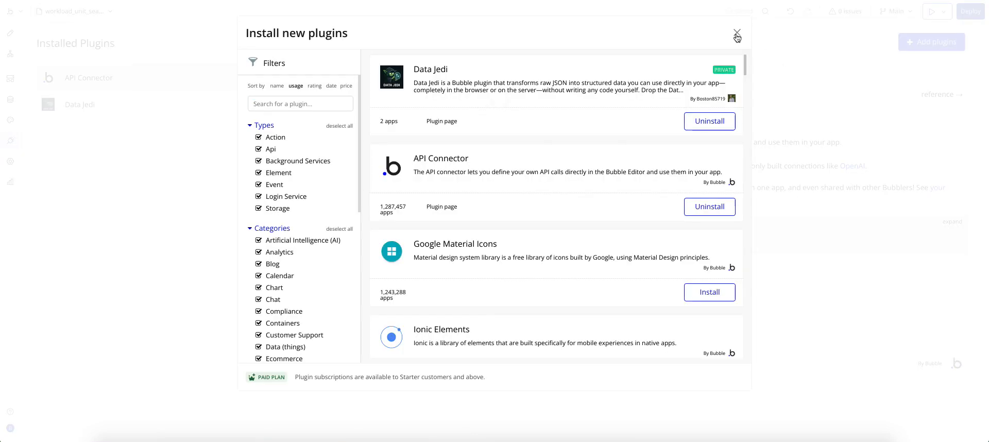
pyautogui.click(736, 32)
pyautogui.click(926, 45)
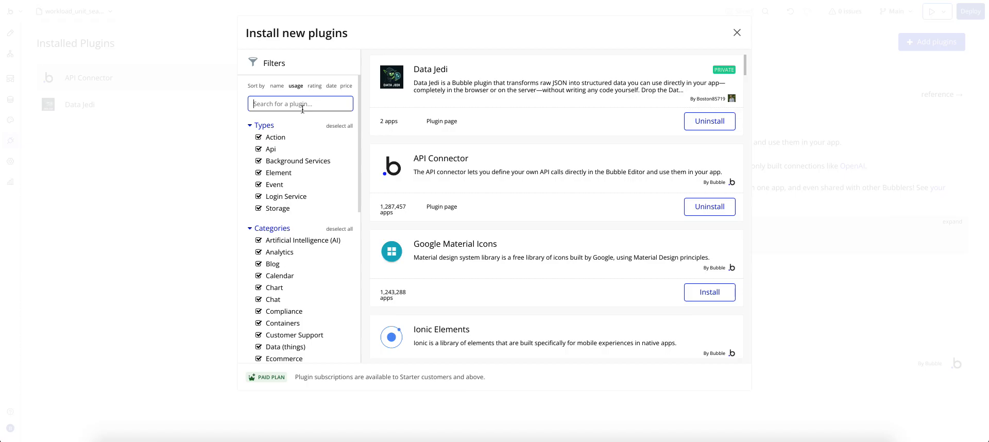
pyautogui.write('jedi')
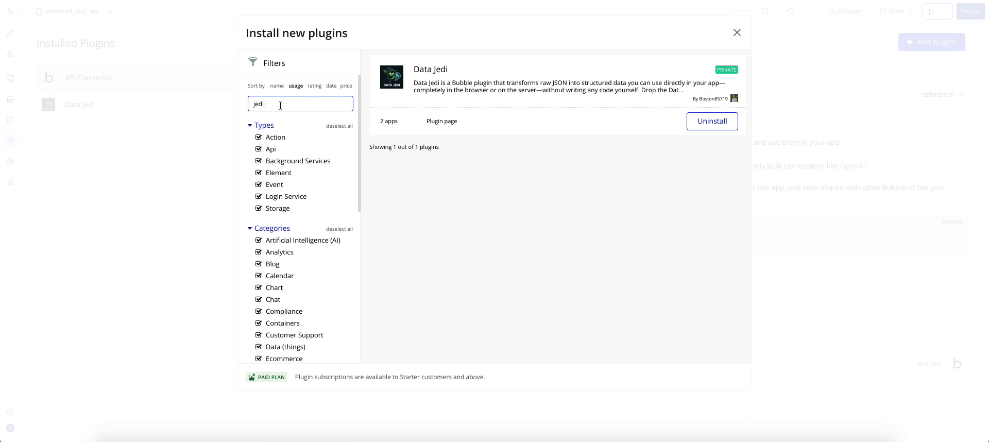
pyautogui.doubleClick(280, 105)
pyautogui.press('BackSpace')
pyautogui.write('api')
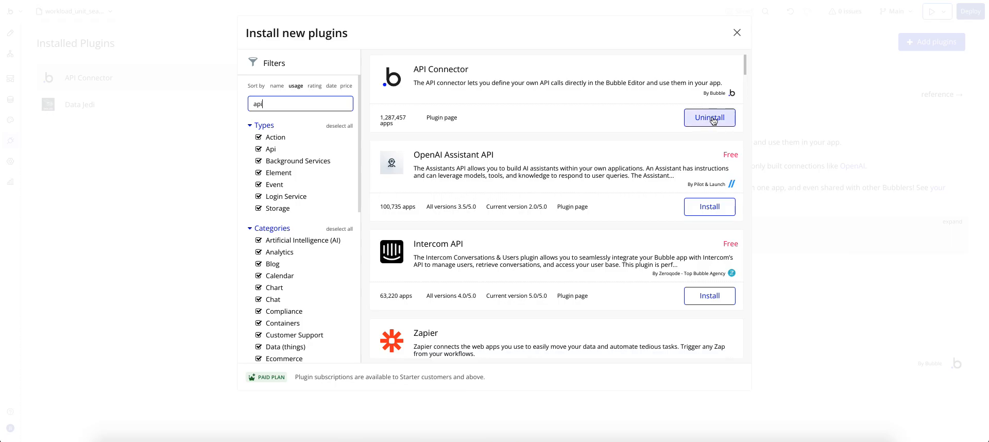
pyautogui.click(737, 34)
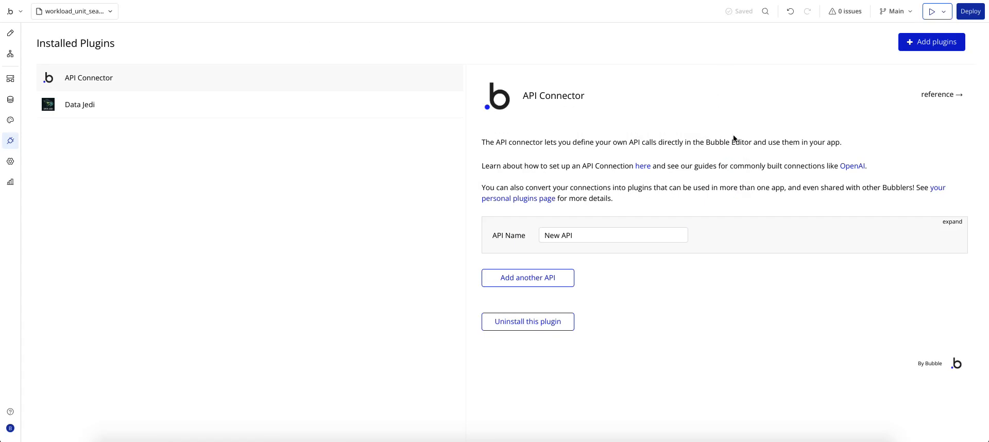
# Add another API to the API Connector and name it "My Data Structures".
pyautogui.click(515, 277)
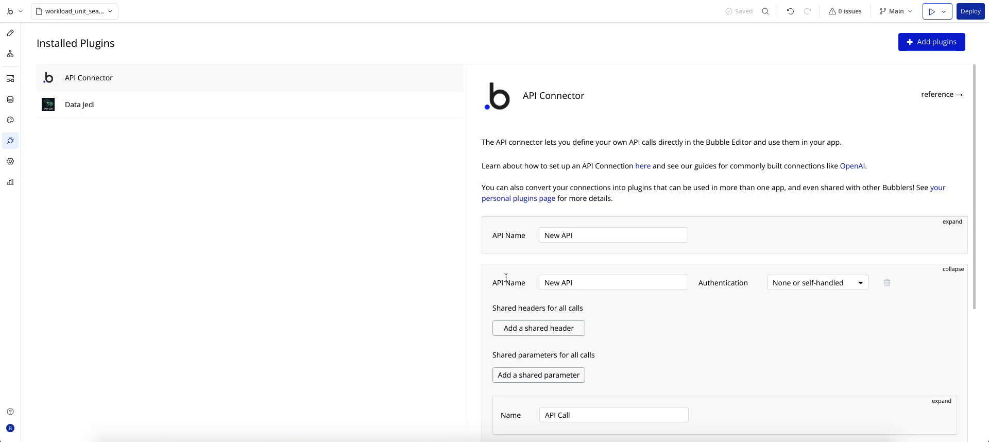
pyautogui.tripleClick(568, 287)
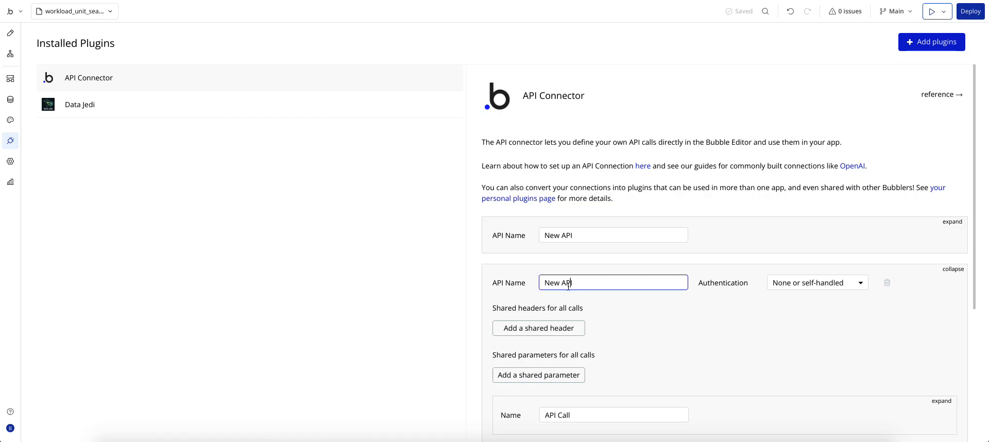
pyautogui.write('My Data Structures')
pyautogui.click(680, 333)
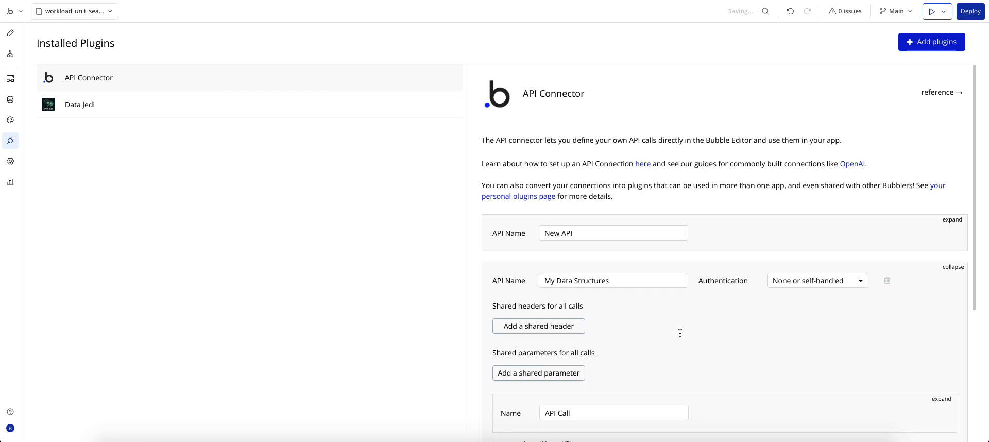
# Expand the API call in My Data Structures and rename it "contact".
pyautogui.scroll(-3, 678, 335)
pyautogui.click(941, 277)
pyautogui.scroll(-3, 565, 213)
pyautogui.tripleClick(561, 165)
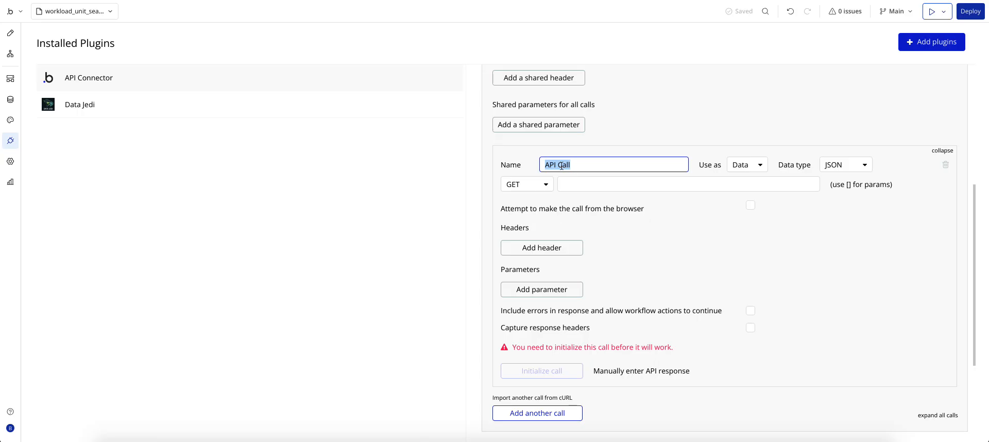
pyautogui.write('contact')
pyautogui.click(660, 232)
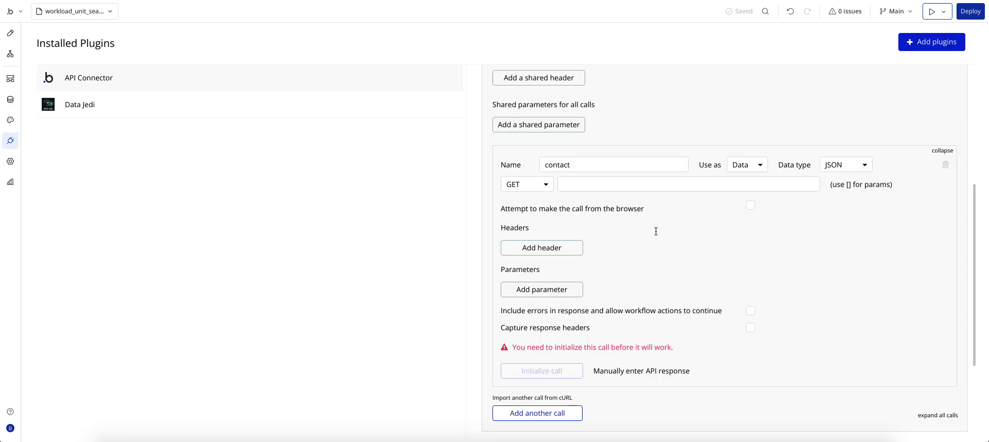
# Start entering the contact call's API response manually and paste the copied JSON into it.
pyautogui.click(646, 370)
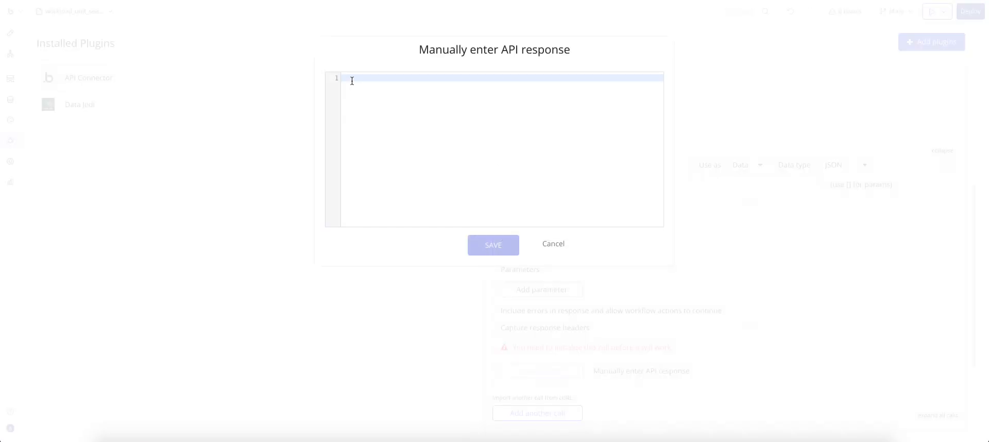
pyautogui.hotkey('ctrl', 'v')
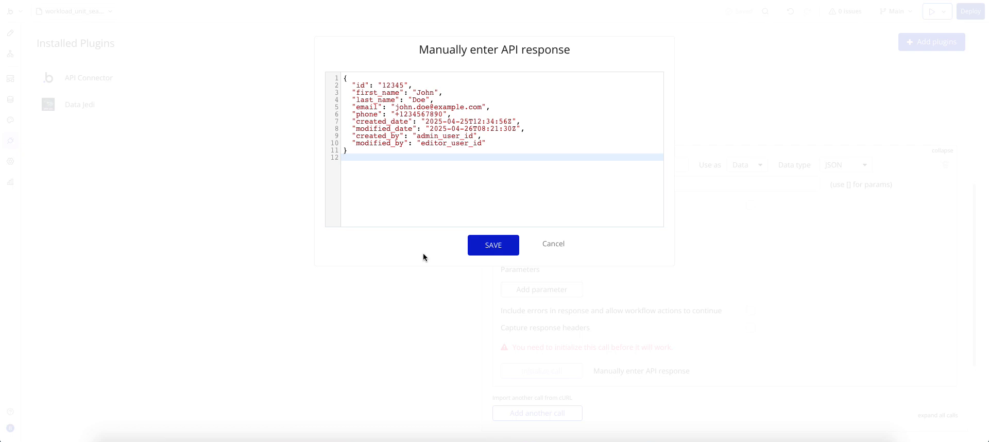
# Try removing the comma after the created_by value in the JSON, and restore it.
pyautogui.click(482, 136)
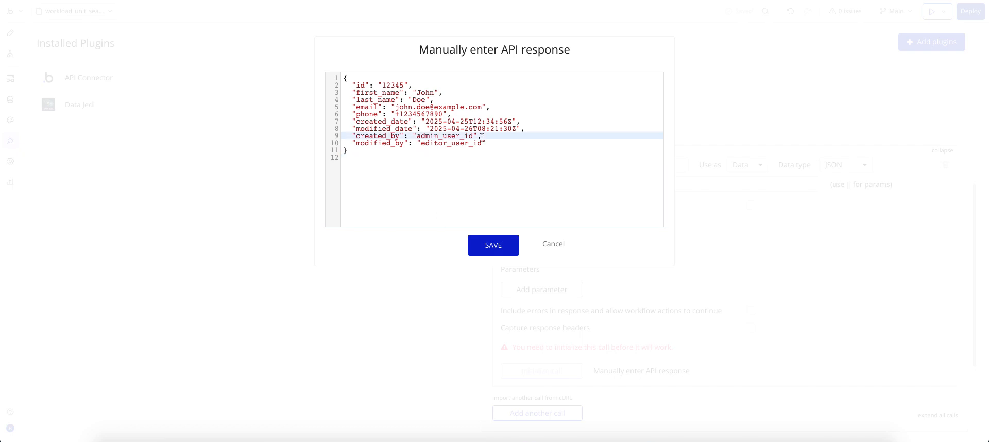
pyautogui.press('BackSpace')
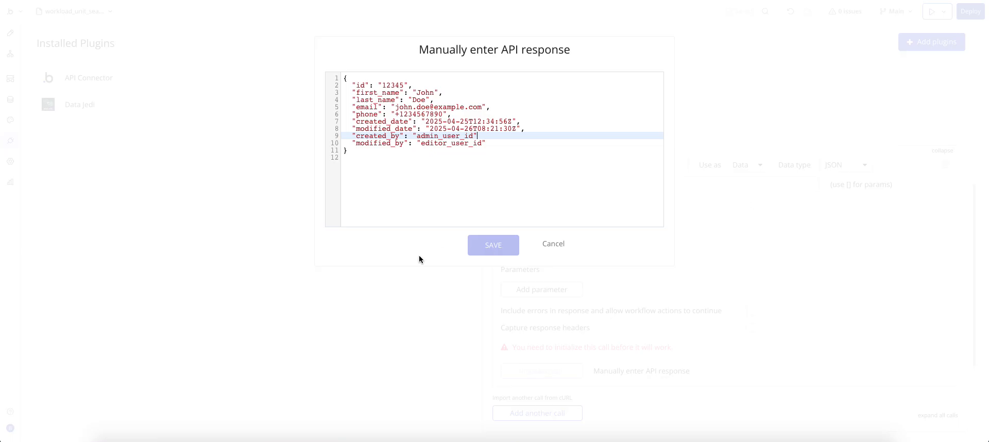
pyautogui.write(',')
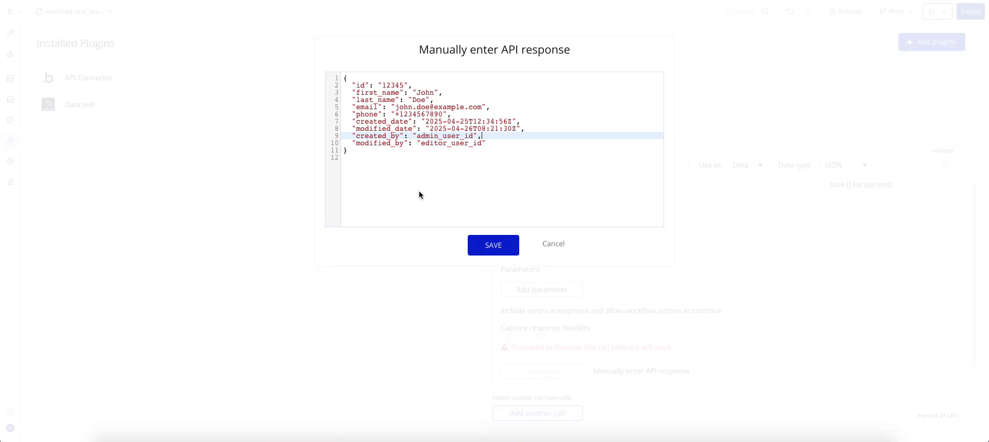
# Save the manual API response and look through the data types available for the returned modified_by field.
pyautogui.click(486, 249)
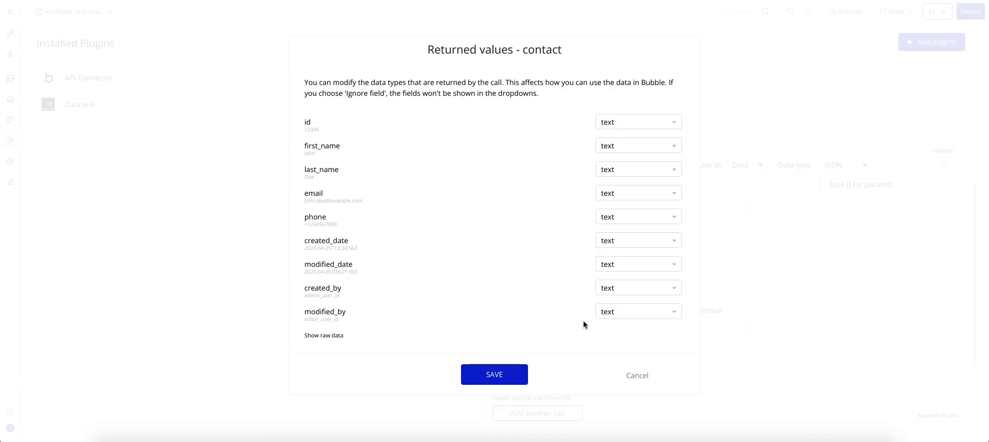
pyautogui.click(622, 314)
pyautogui.scroll(-3, 636, 398)
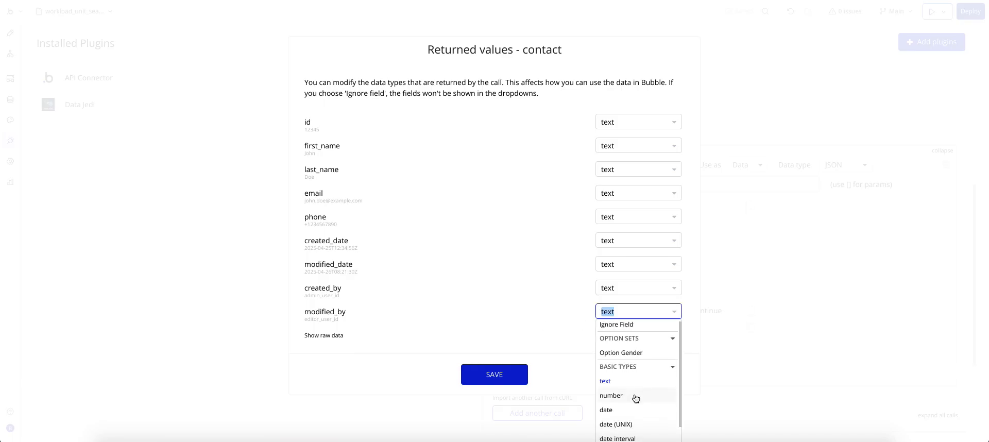
pyautogui.scroll(1, 636, 398)
pyautogui.click(536, 292)
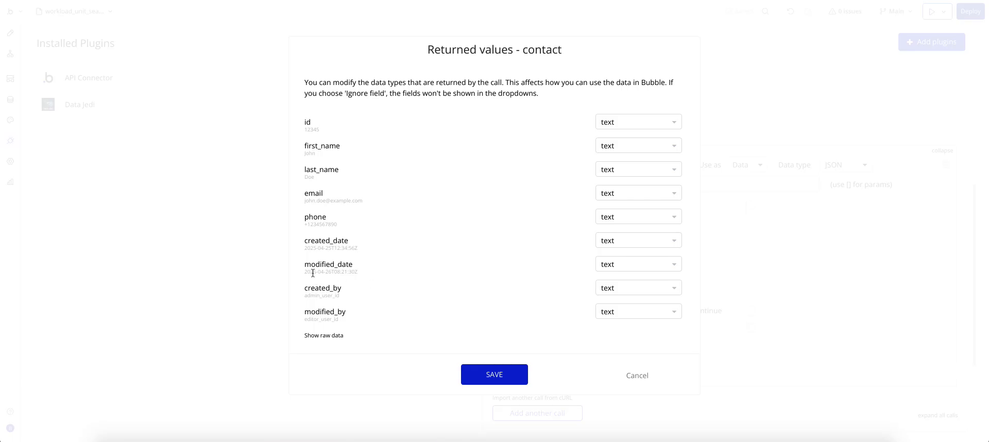
# Look through the data types available for the returned created_date field and cancel the returned values without saving.
pyautogui.click(634, 241)
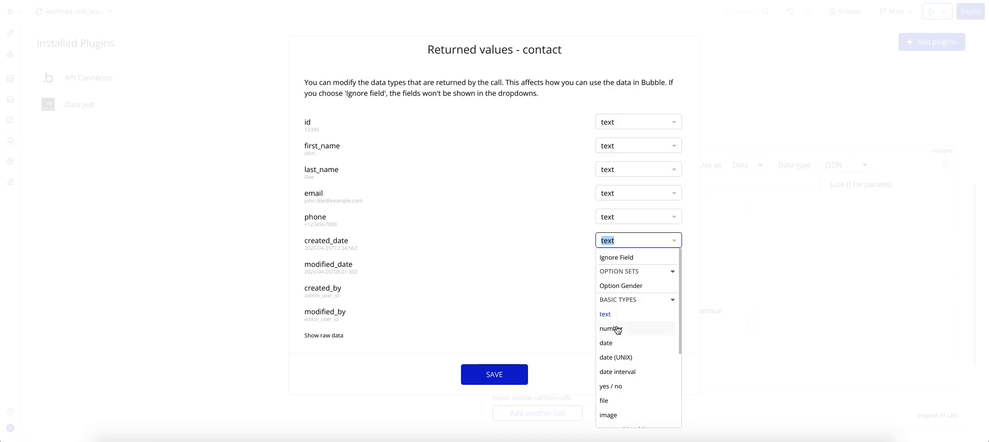
pyautogui.click(444, 193)
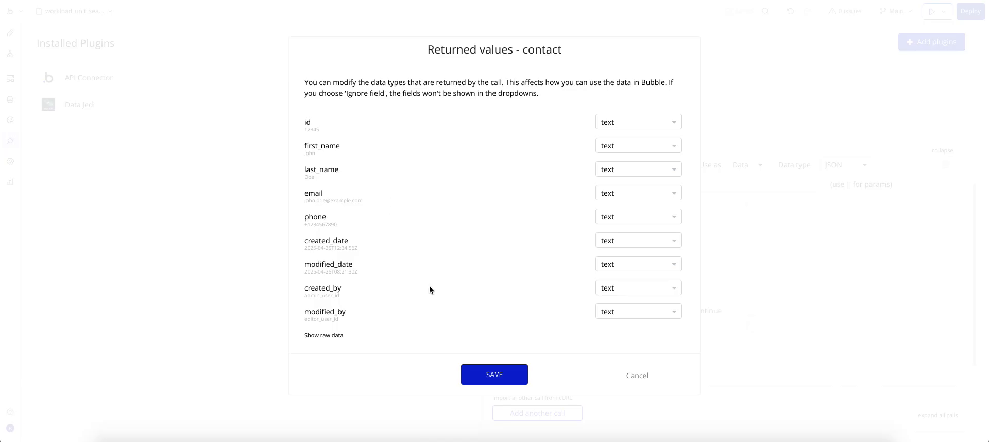
pyautogui.click(647, 380)
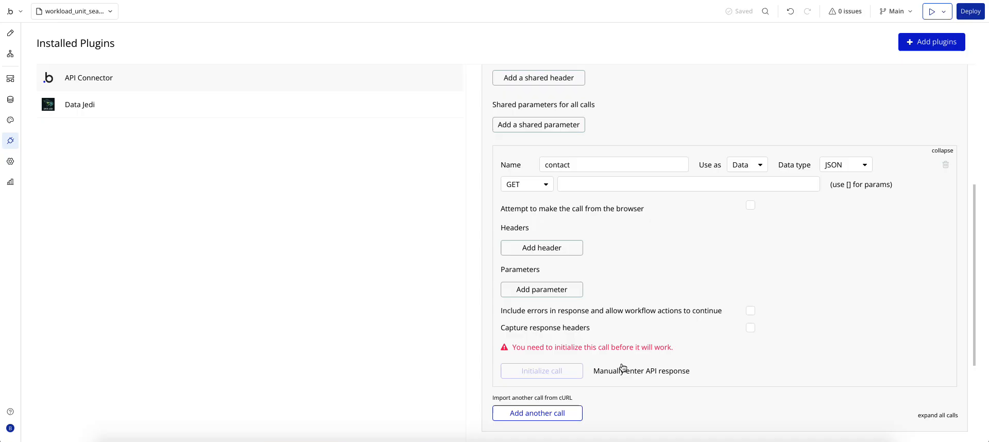
# Paste the contact JSON as the call's manual API response, add a gender field with the value "male" after phone, and save it.
pyautogui.click(621, 372)
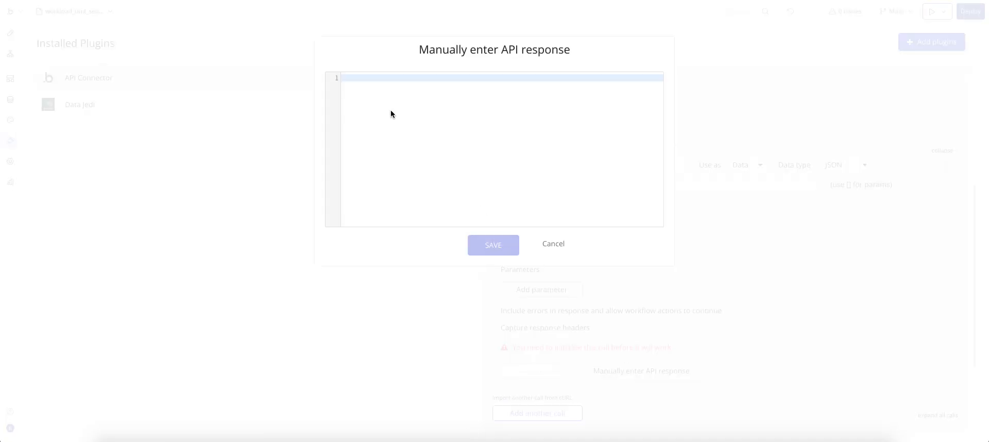
pyautogui.hotkey('ctrl', 'v')
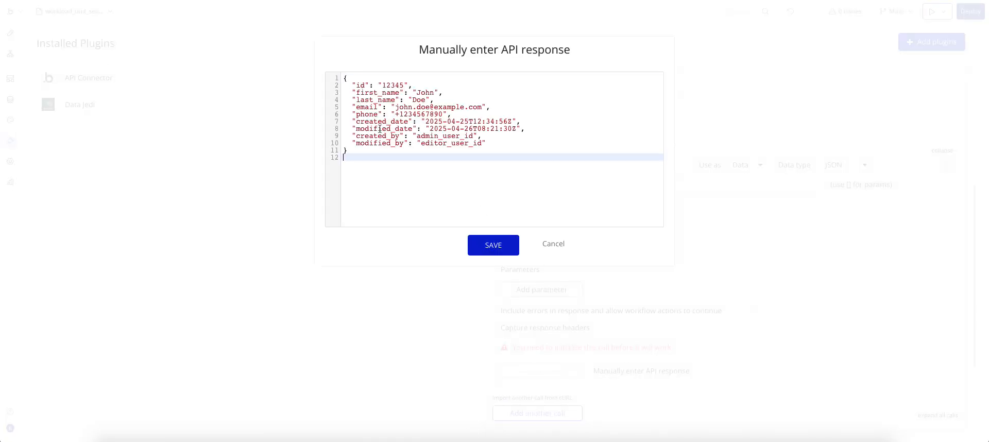
pyautogui.click(453, 114)
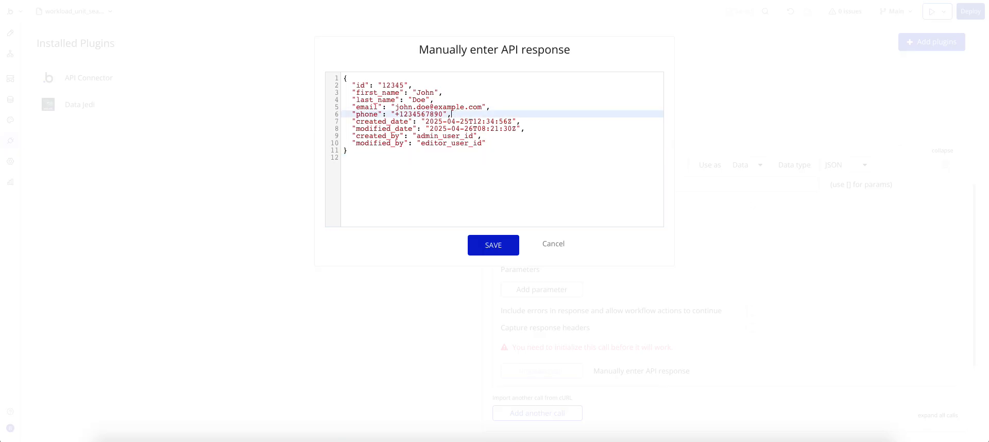
pyautogui.press('Return')
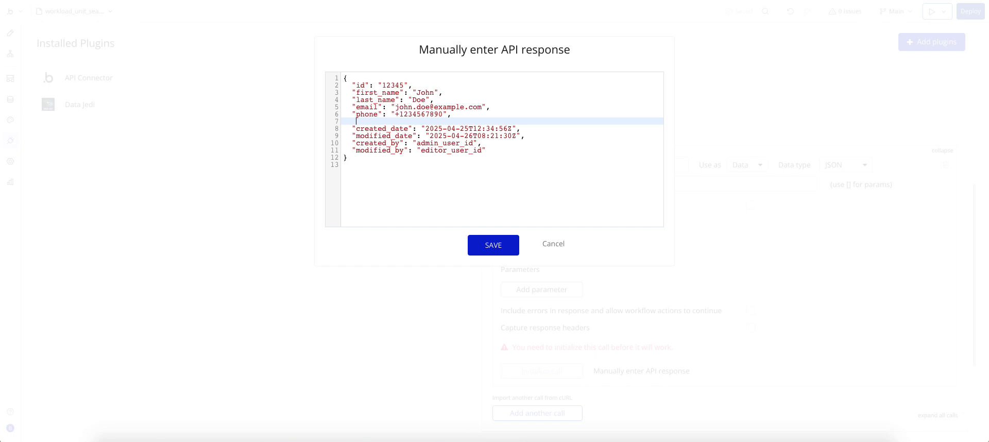
pyautogui.write('""')
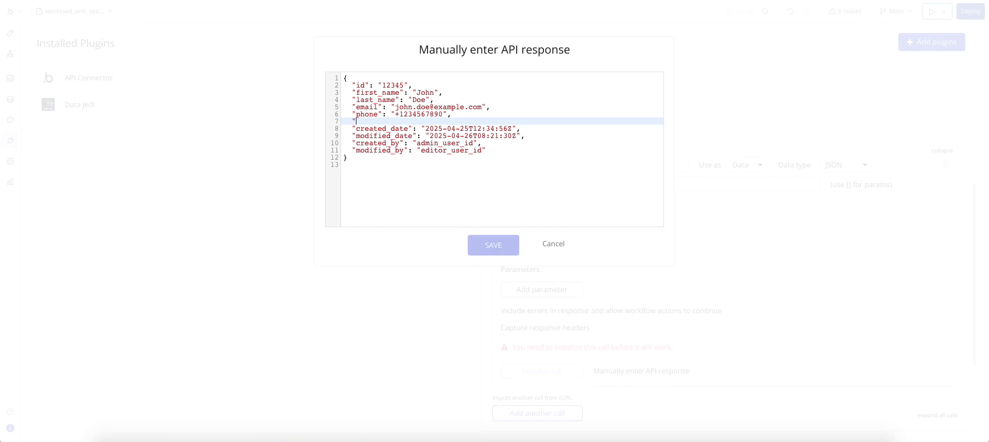
pyautogui.write(': "",')
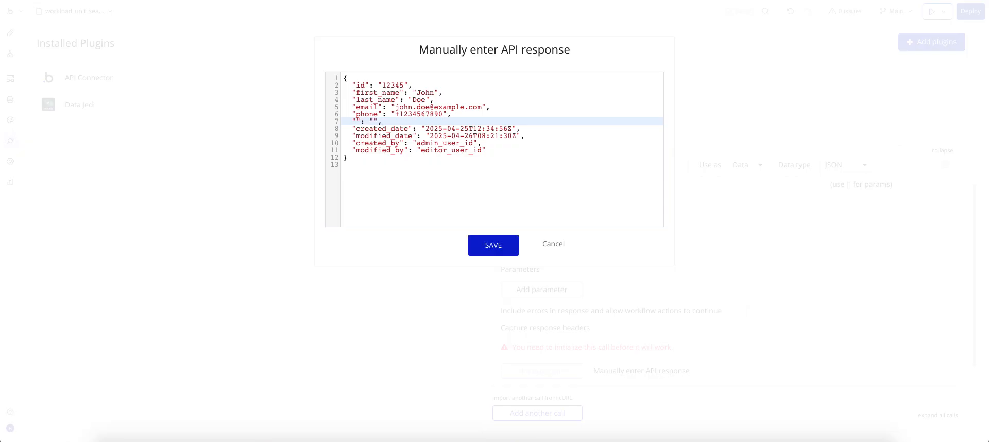
pyautogui.click(355, 121)
pyautogui.write('gender')
pyautogui.click(399, 121)
pyautogui.write('male')
pyautogui.click(480, 240)
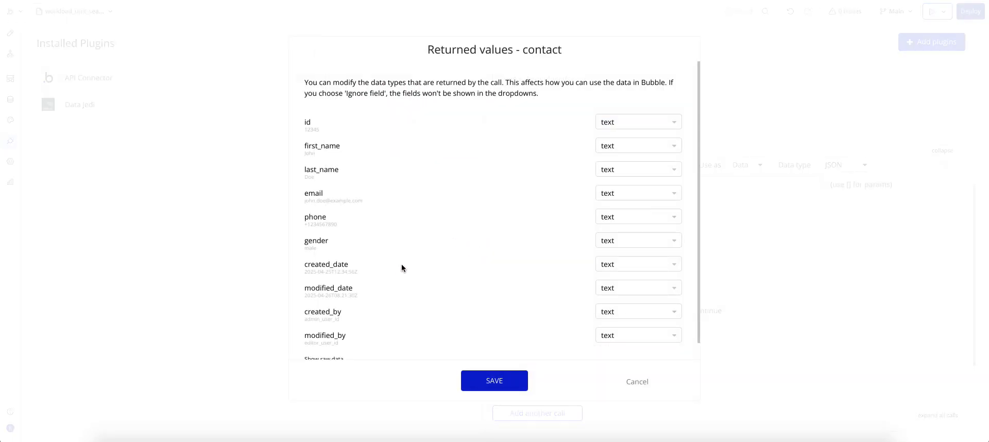
# Set the returned gender field's data type to the Option Gender option set.
pyautogui.scroll(-2, 387, 227)
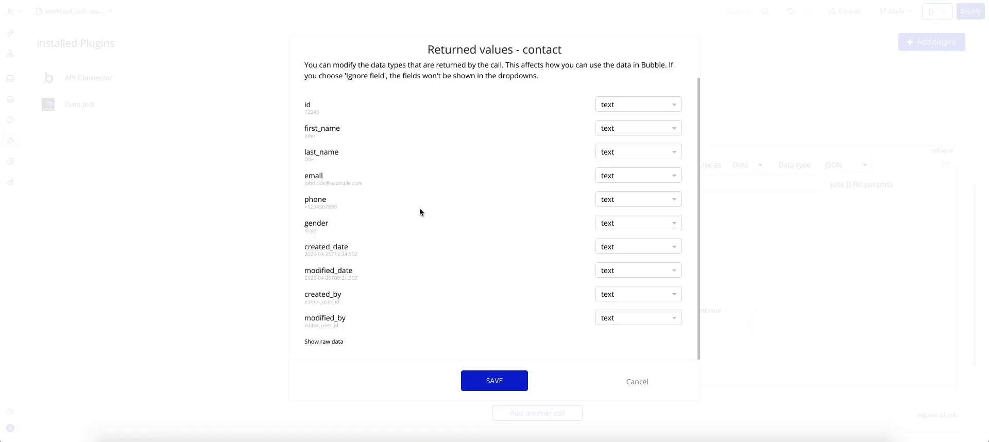
pyautogui.click(619, 224)
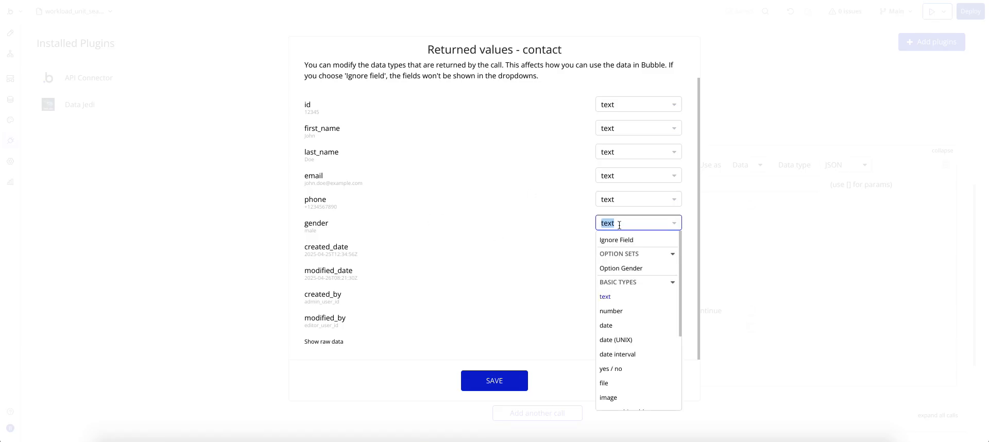
pyautogui.click(621, 268)
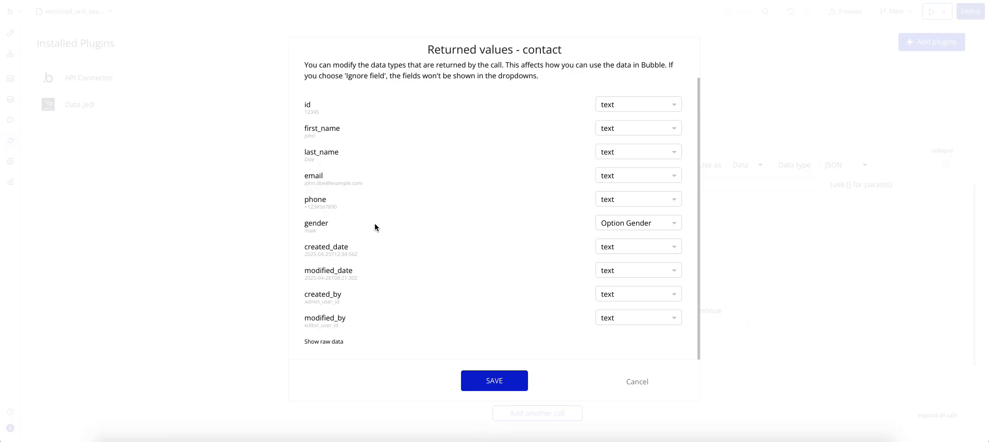
# Set the returned created_date and modified_date fields to the date type and save the contact call's returned values.
pyautogui.click(614, 253)
pyautogui.click(620, 350)
pyautogui.click(632, 271)
pyautogui.click(621, 373)
pyautogui.click(486, 381)
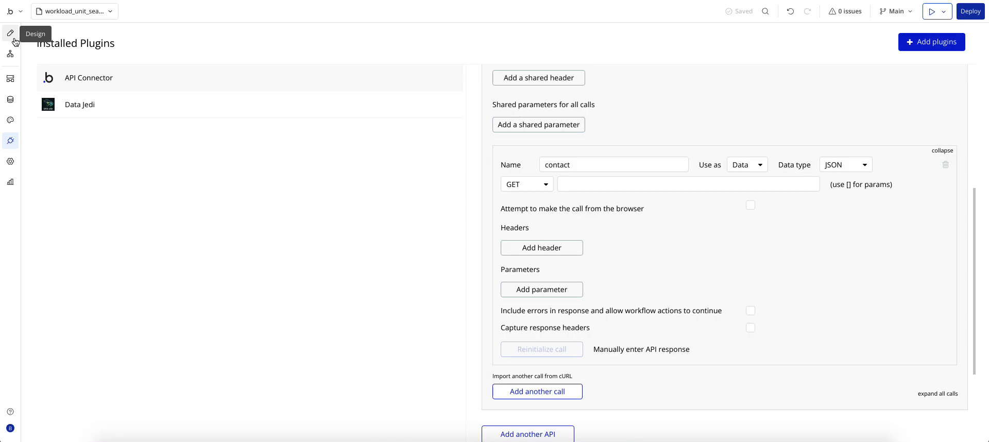
# Delete the data type F from the app's database.
pyautogui.click(9, 99)
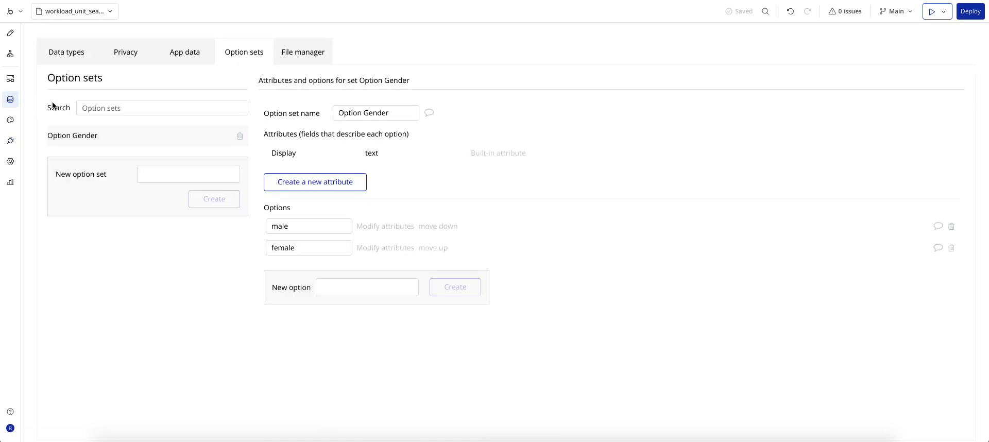
pyautogui.click(60, 61)
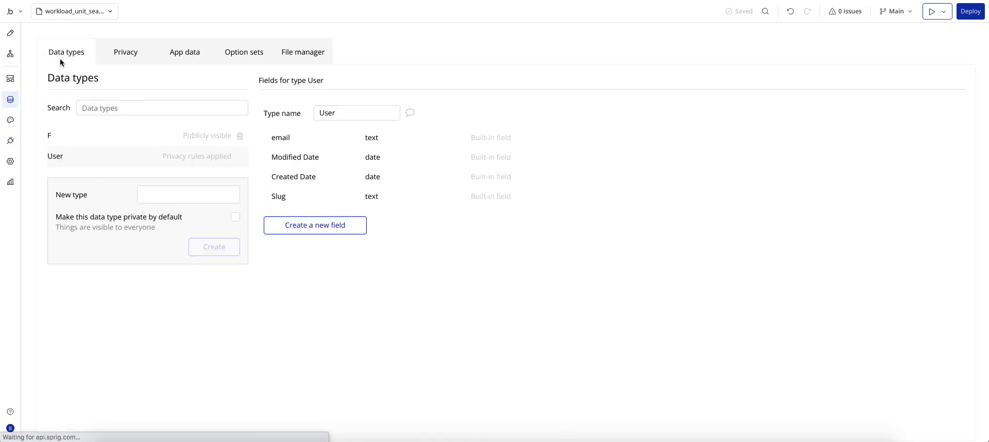
pyautogui.click(240, 136)
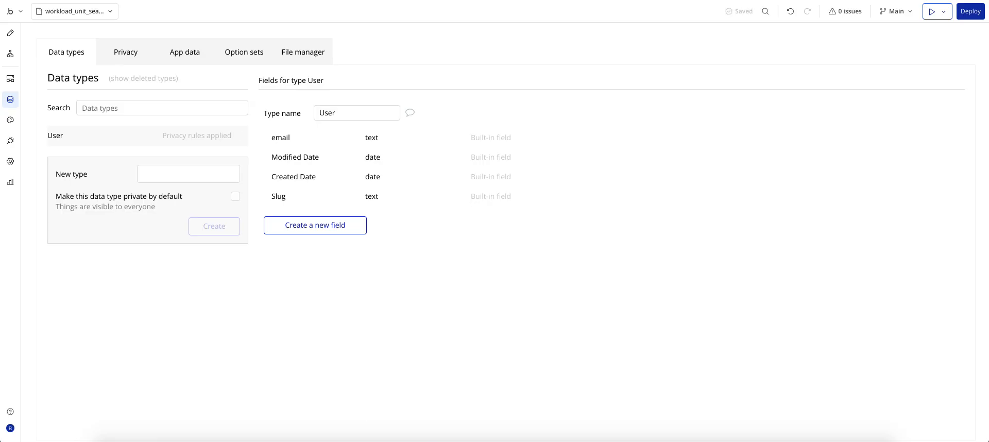
# Create a new data type named "contact".
pyautogui.click(187, 175)
pyautogui.write('Conta')
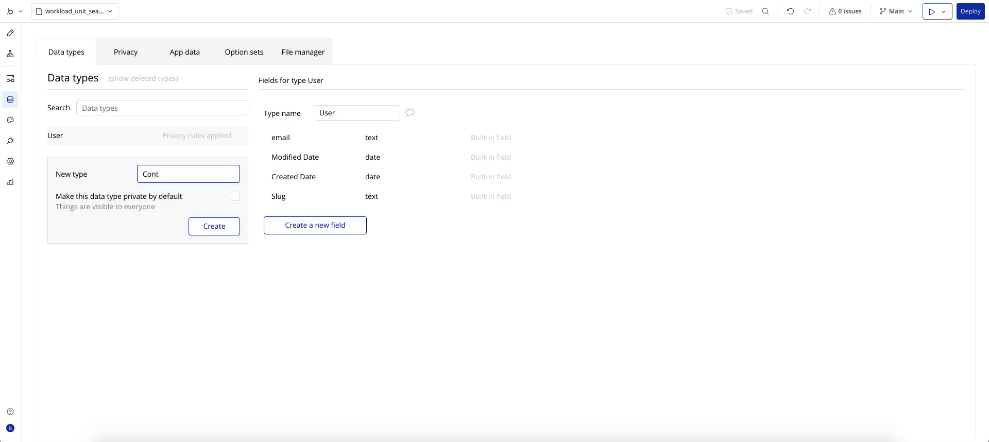
pyautogui.press('BackSpace')
pyautogui.press('BackSpace')
pyautogui.press('BackSpace')
pyautogui.write('contact')
pyautogui.click(210, 229)
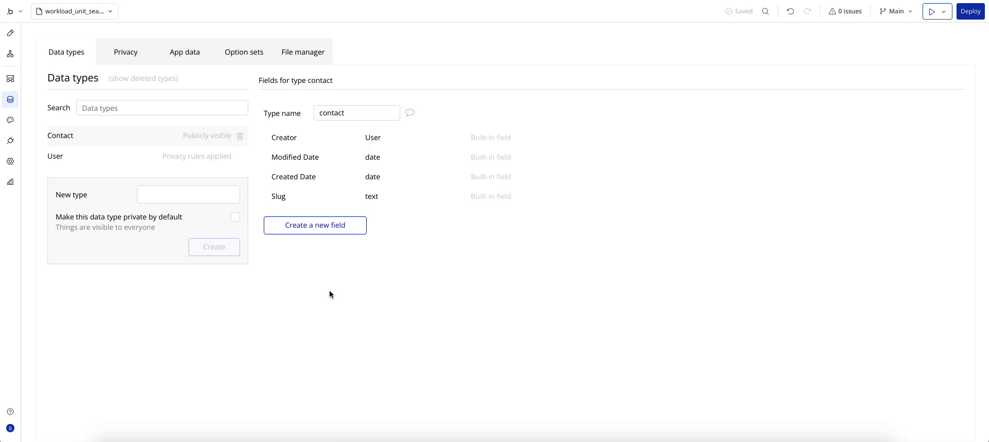
pyautogui.click(320, 220)
pyautogui.click(319, 235)
pyautogui.click(445, 92)
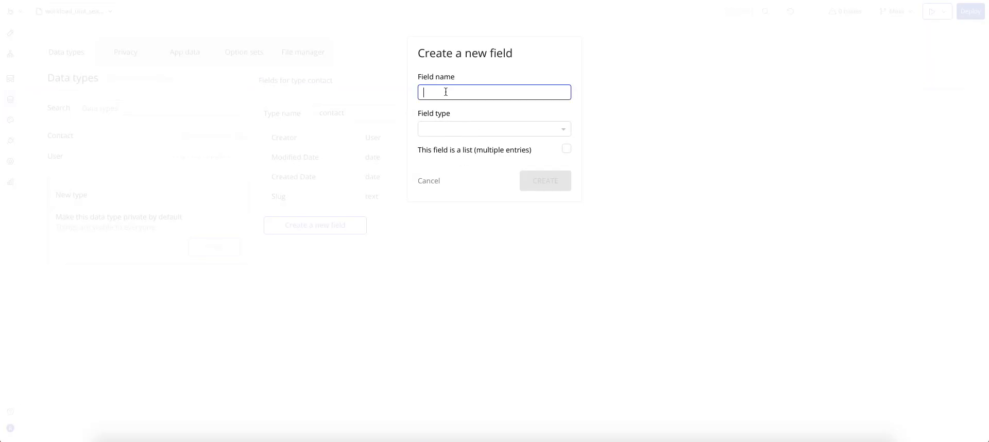
pyautogui.write('contact_list')
pyautogui.click(443, 130)
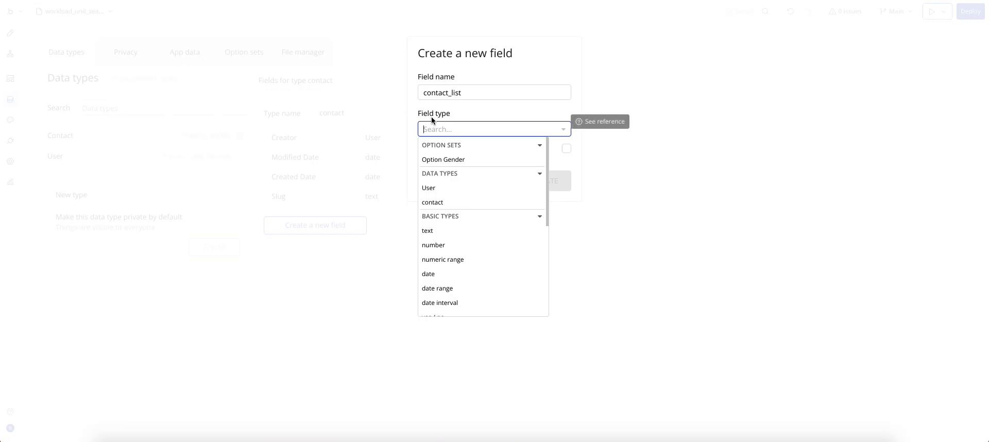
pyautogui.scroll(-5, 432, 198)
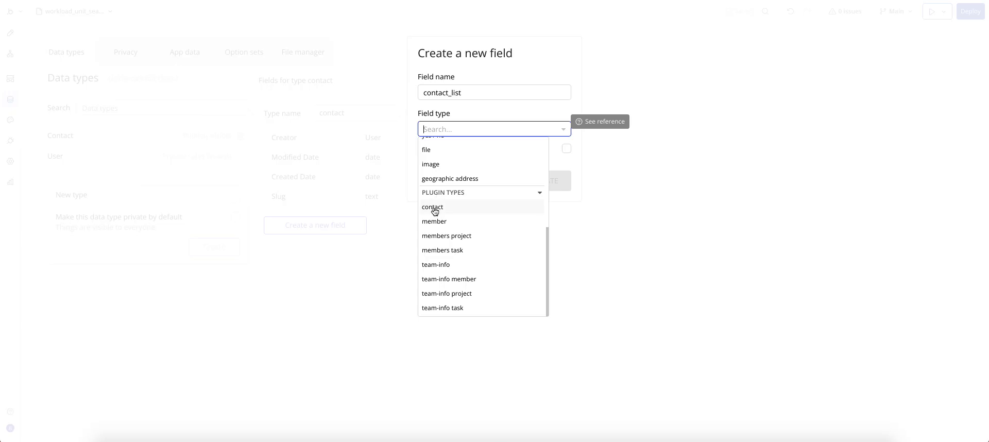
pyautogui.scroll(5, 435, 210)
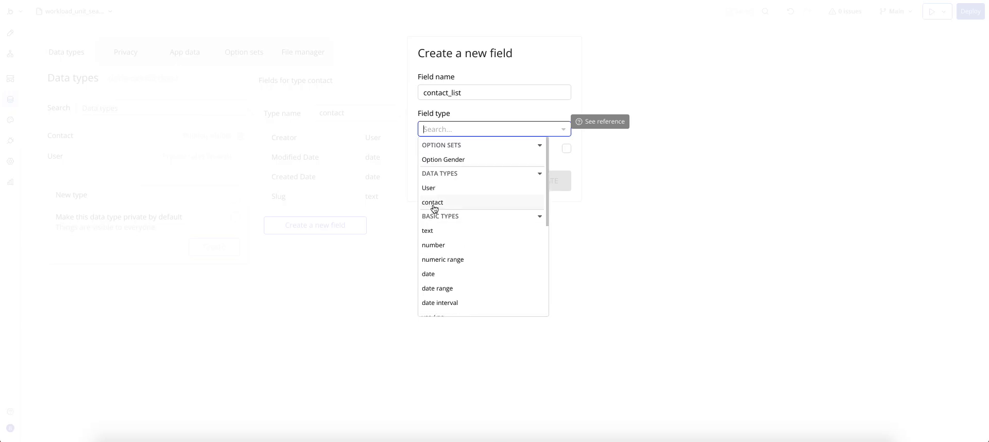
pyautogui.click(413, 102)
pyautogui.click(434, 181)
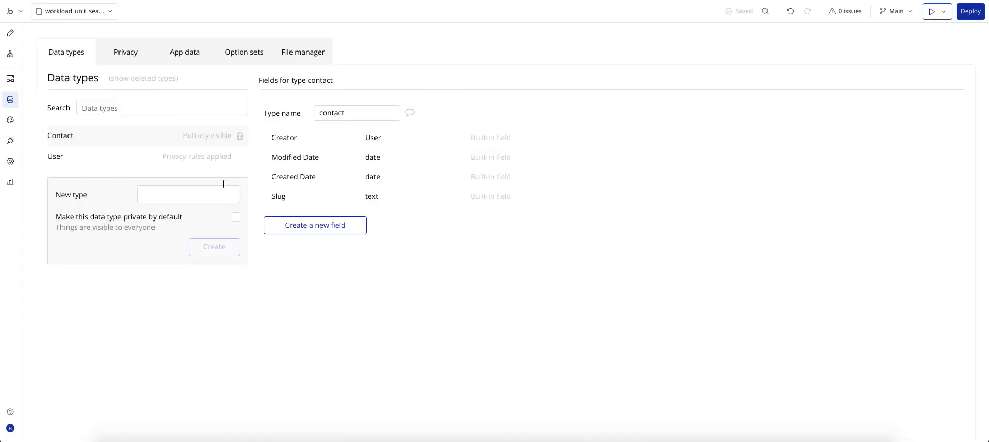
# Rename the contact data type as "contact_db".
pyautogui.click(360, 111)
pyautogui.write('_db')
pyautogui.click(397, 59)
# Create a field named "contact_list" on contact_db as a list of the plugin type contact.
pyautogui.click(328, 226)
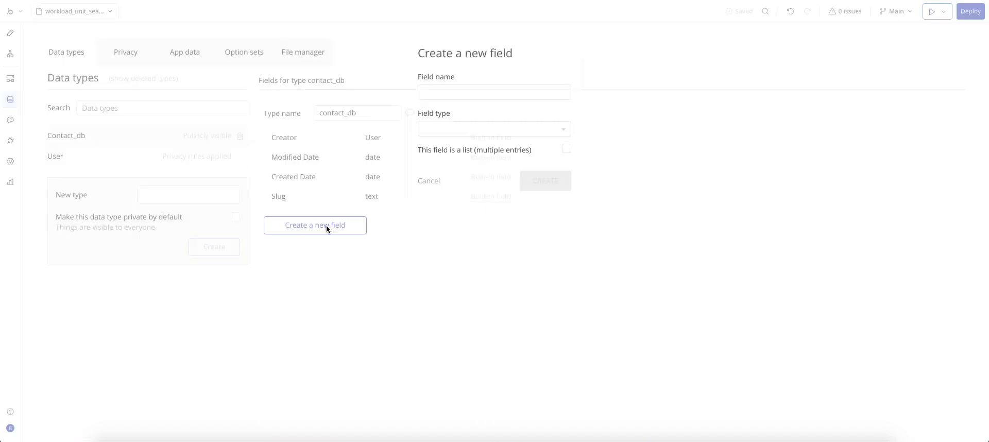
pyautogui.click(447, 92)
pyautogui.write('contact_list')
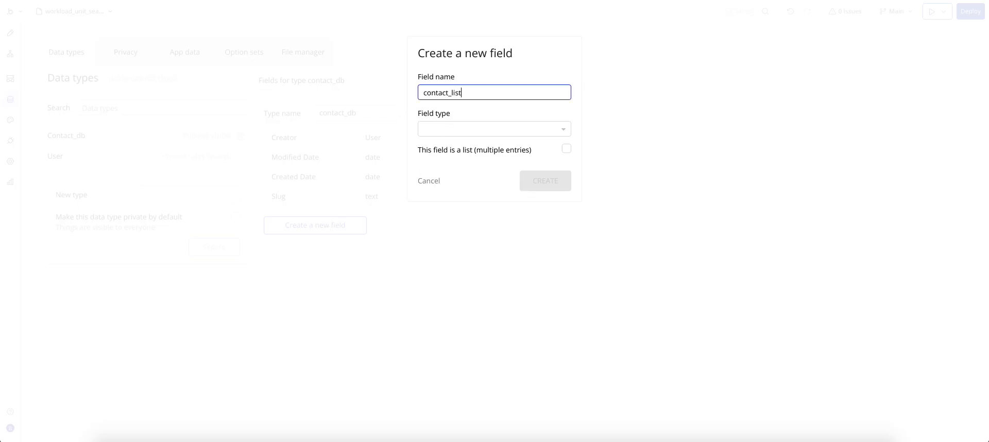
pyautogui.click(447, 131)
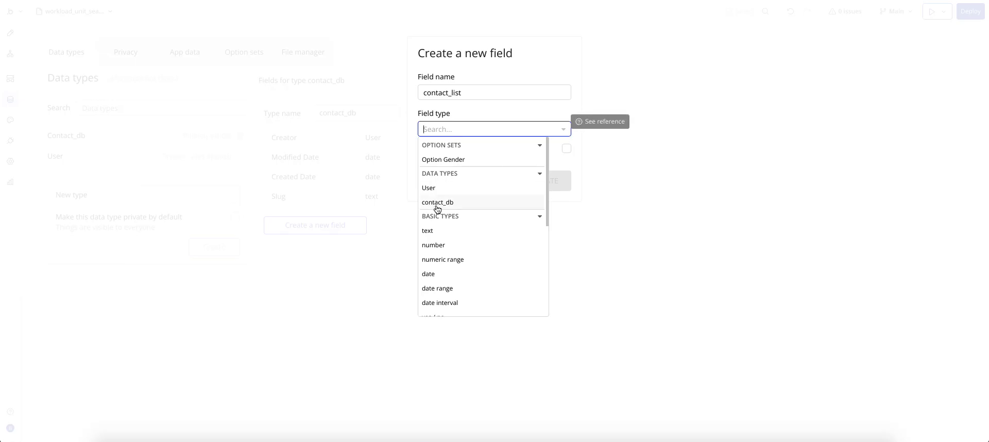
pyautogui.scroll(-3, 436, 209)
pyautogui.scroll(-1, 437, 209)
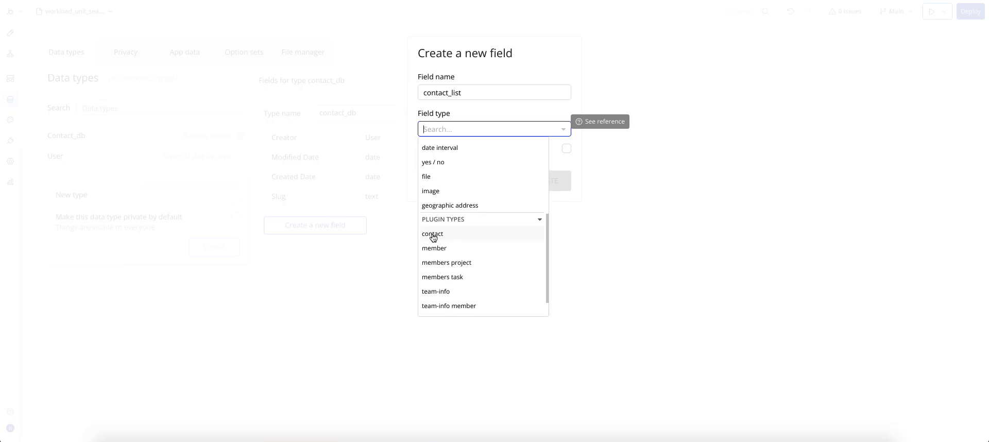
pyautogui.click(433, 234)
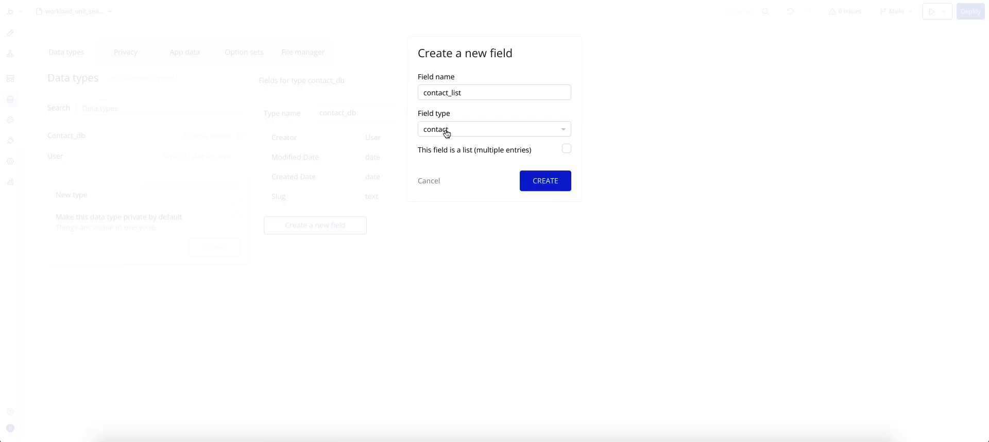
pyautogui.click(566, 150)
pyautogui.click(548, 183)
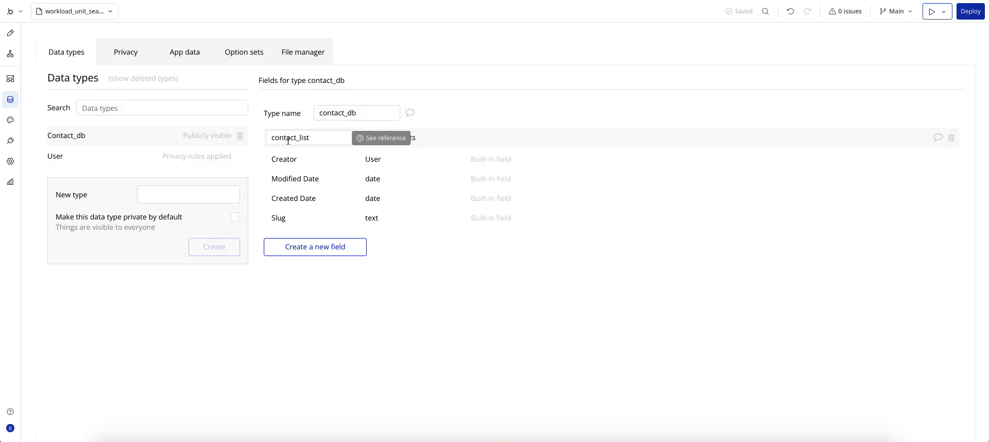
# Review the contact call's manually entered JSON response in the API Connector and glance at the page's design view.
pyautogui.click(10, 140)
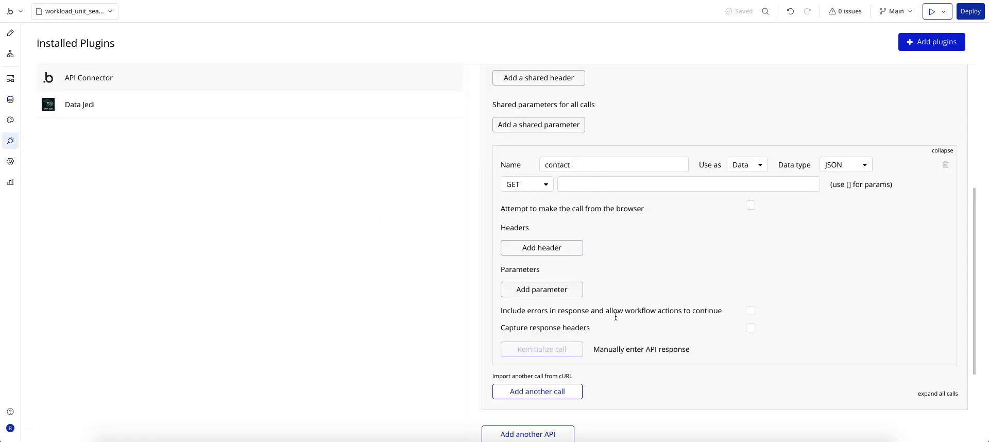
pyautogui.click(616, 349)
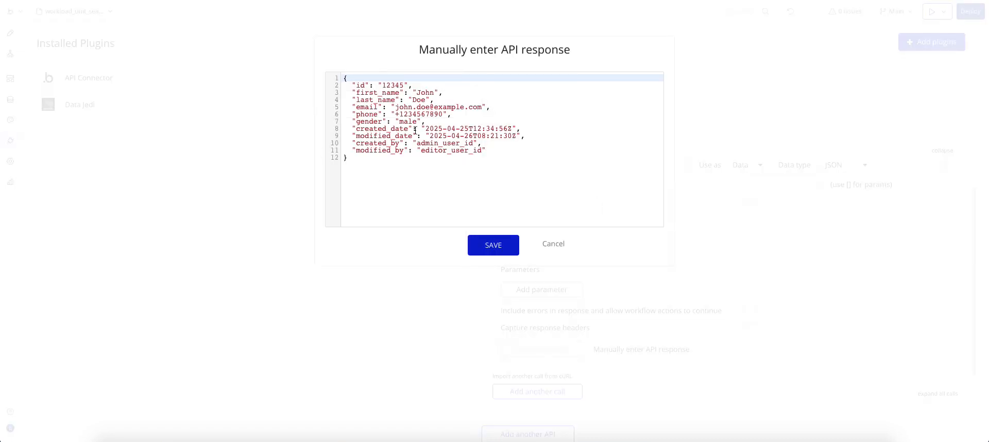
pyautogui.click(553, 243)
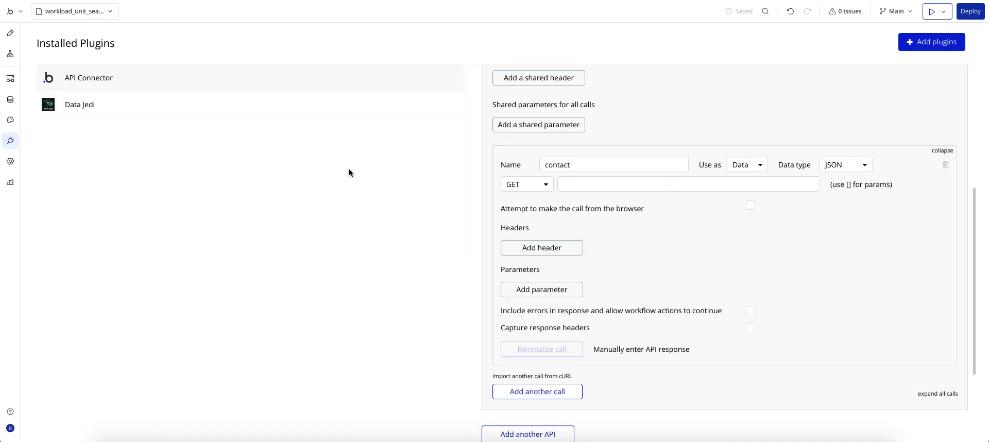
pyautogui.click(10, 32)
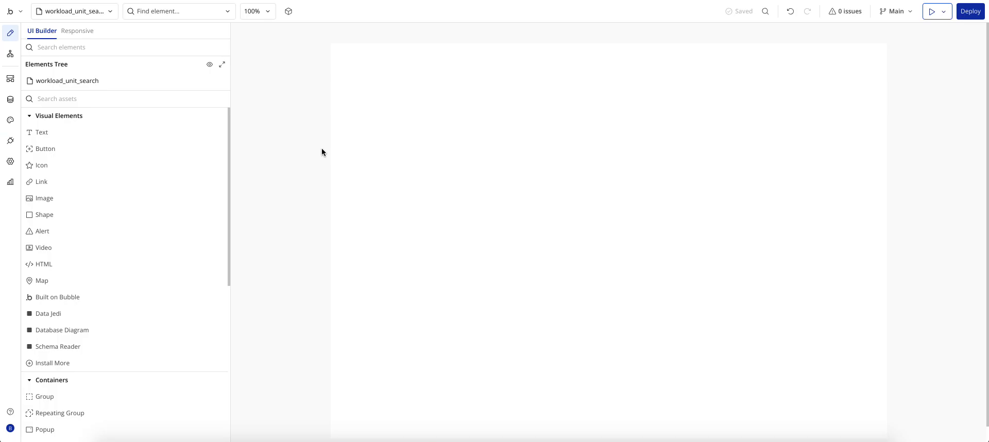
pyautogui.click(10, 141)
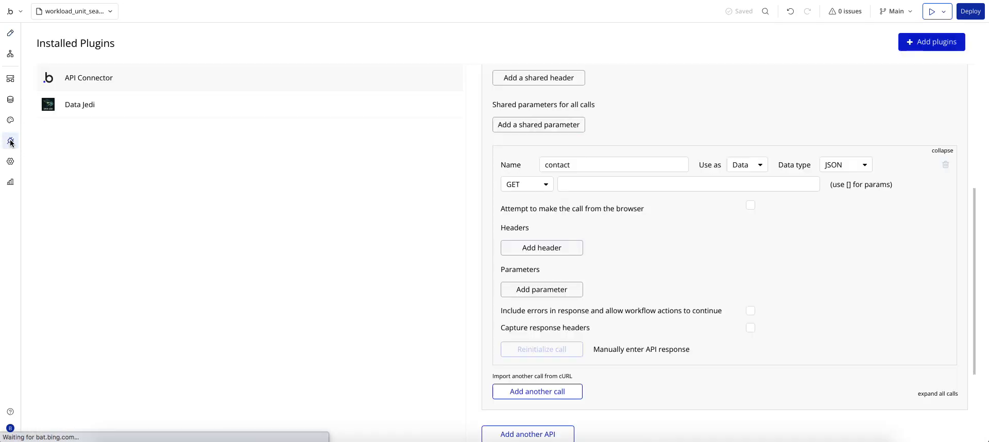